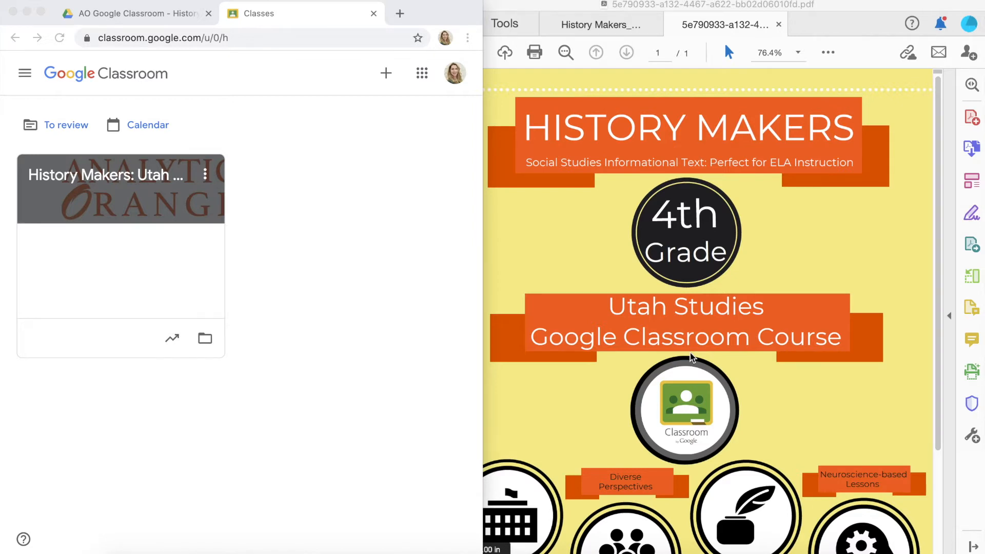
# From the History Makers course PDF's Unit 1: Lesson 1 page, make a Drive copy of the UT4 Unit 1 Lesson 1 slides
pyautogui.click(584, 30)
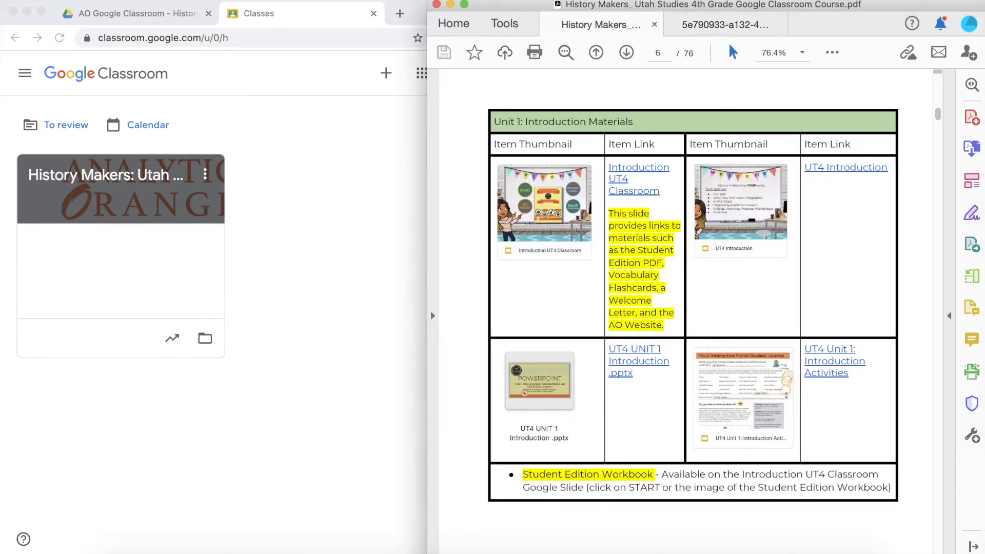
pyautogui.scroll(-15, 584, 217)
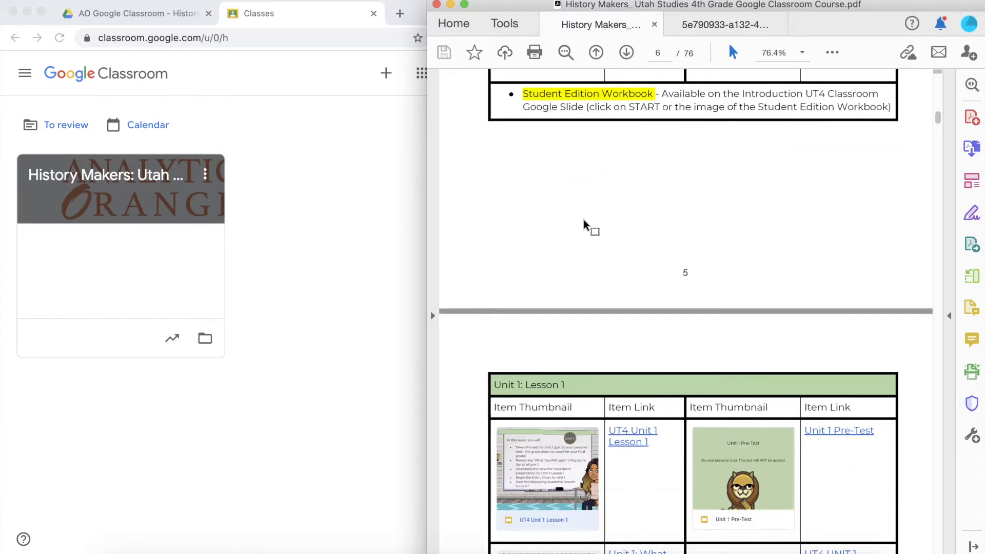
pyautogui.scroll(-5, 583, 221)
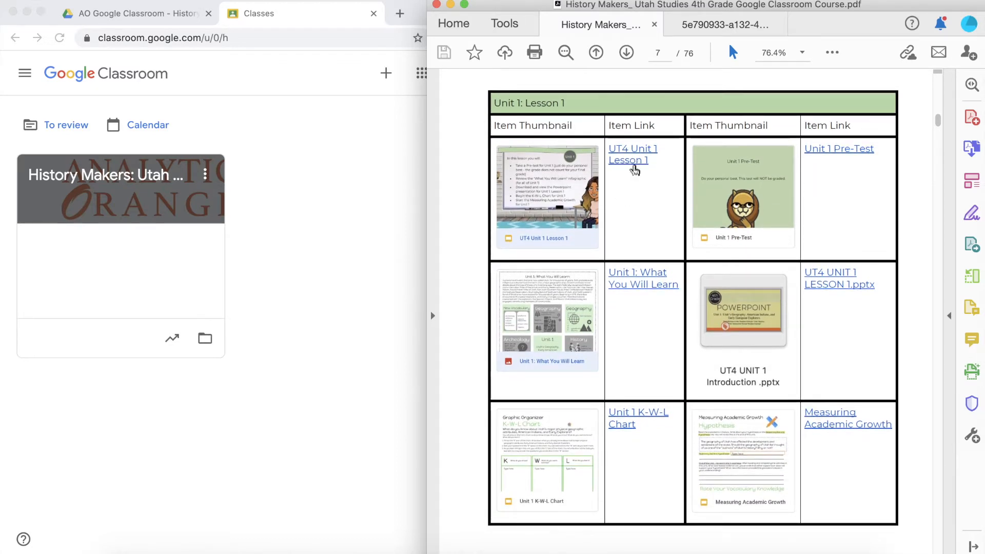
pyautogui.click(634, 165)
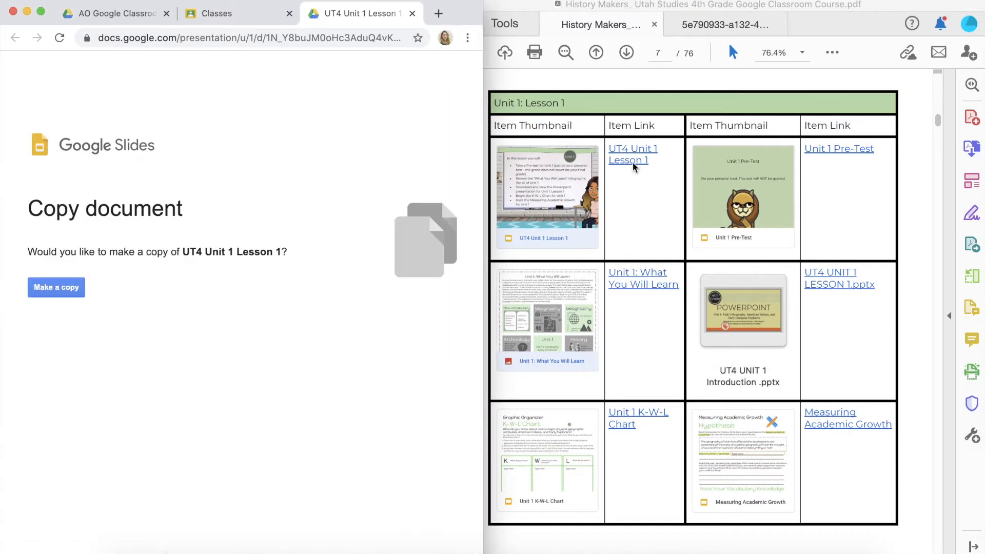
pyautogui.click(65, 291)
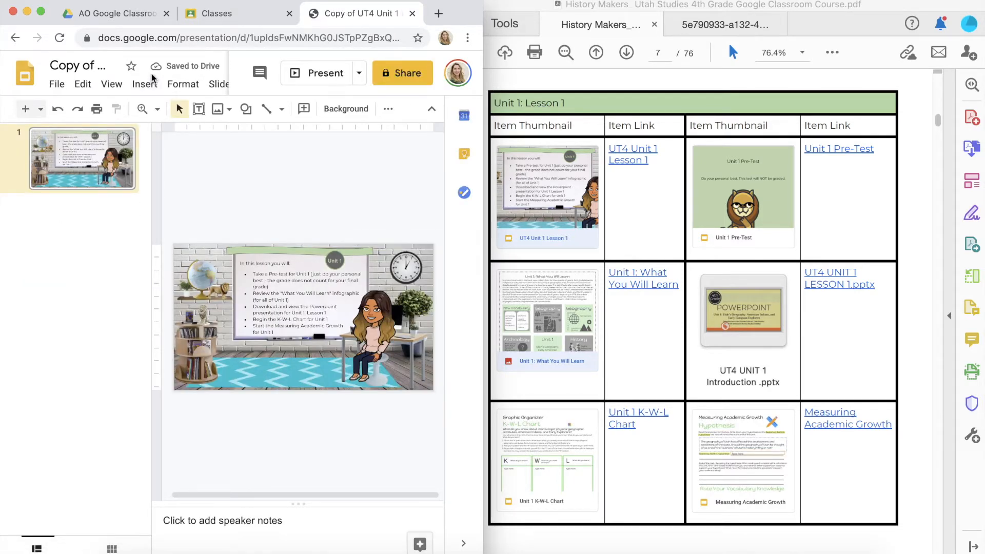
pyautogui.click(152, 68)
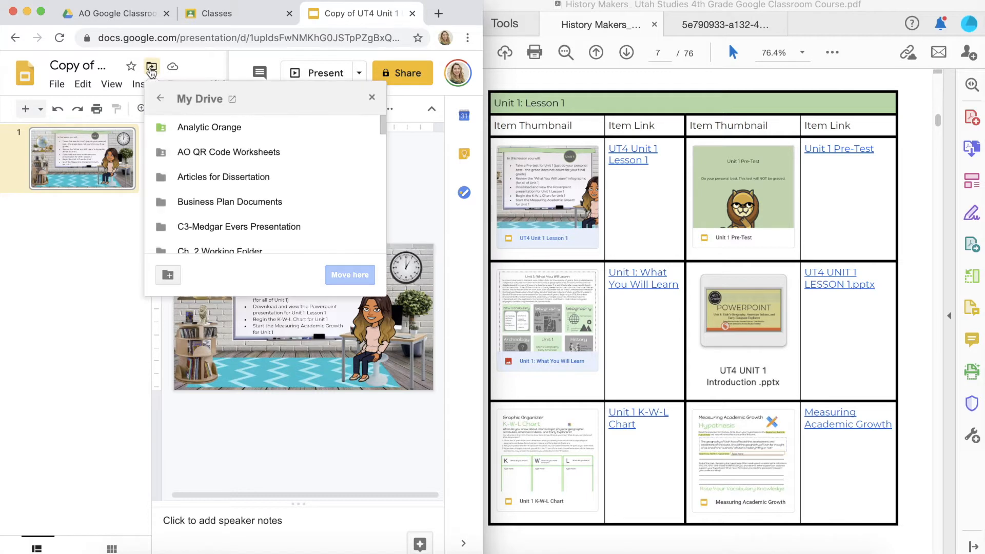
pyautogui.click(99, 272)
# Make a Drive copy of the Unit 1 K-W-L Chart linked in the course PDF
pyautogui.click(631, 413)
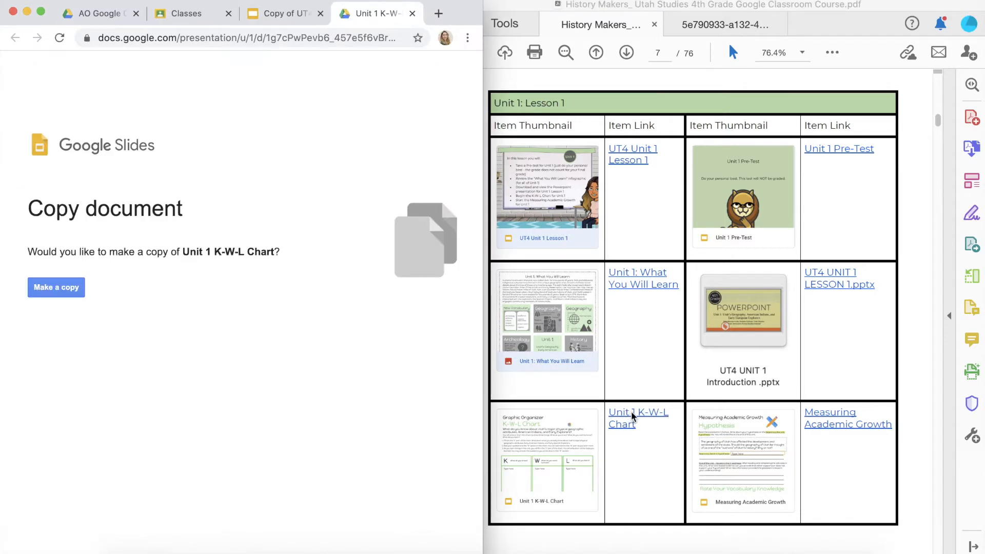
pyautogui.click(69, 291)
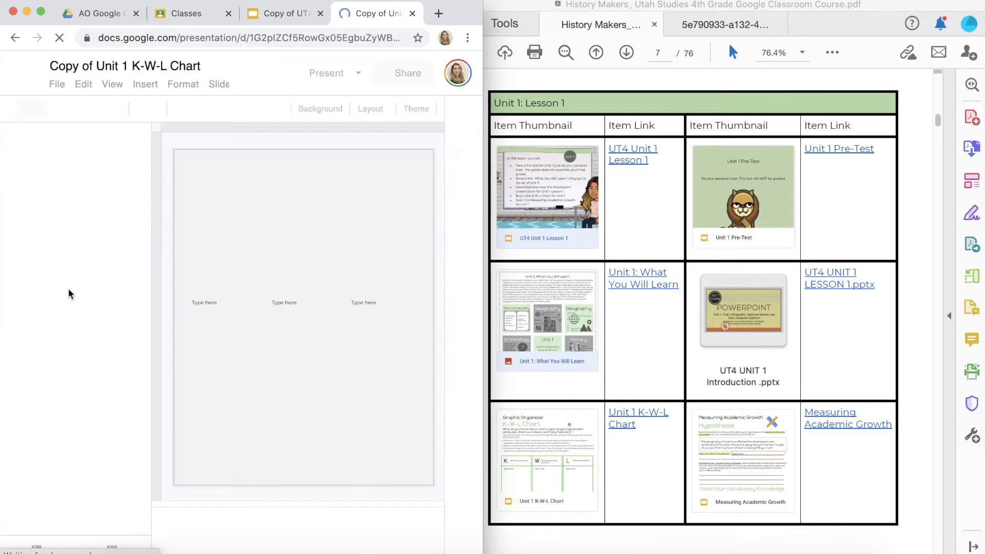
# Look over the Unit 1 lesson folders in the AO Google Classroom - History Makers folder in Google Drive
pyautogui.click(95, 16)
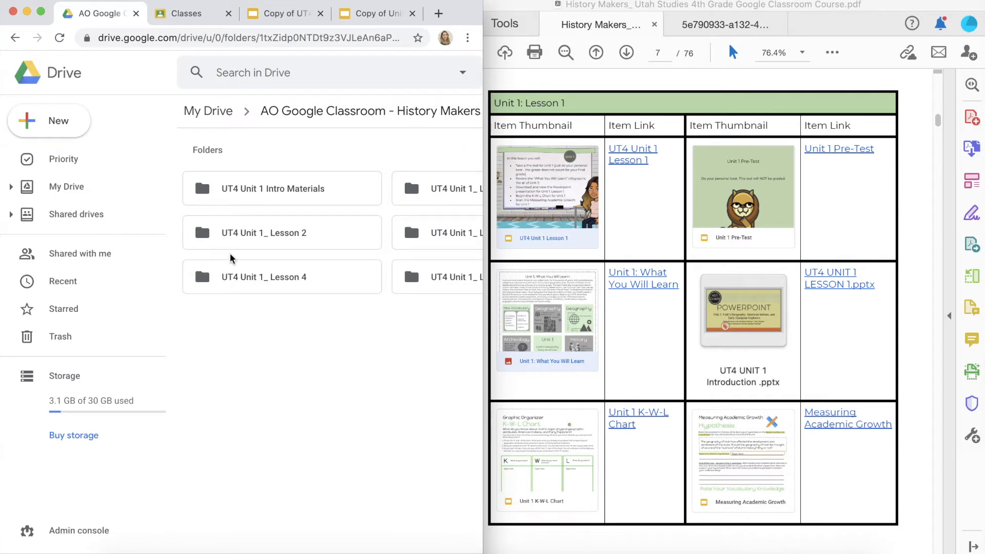
pyautogui.hscroll(3, 232, 259)
pyautogui.hscroll(-1, 229, 258)
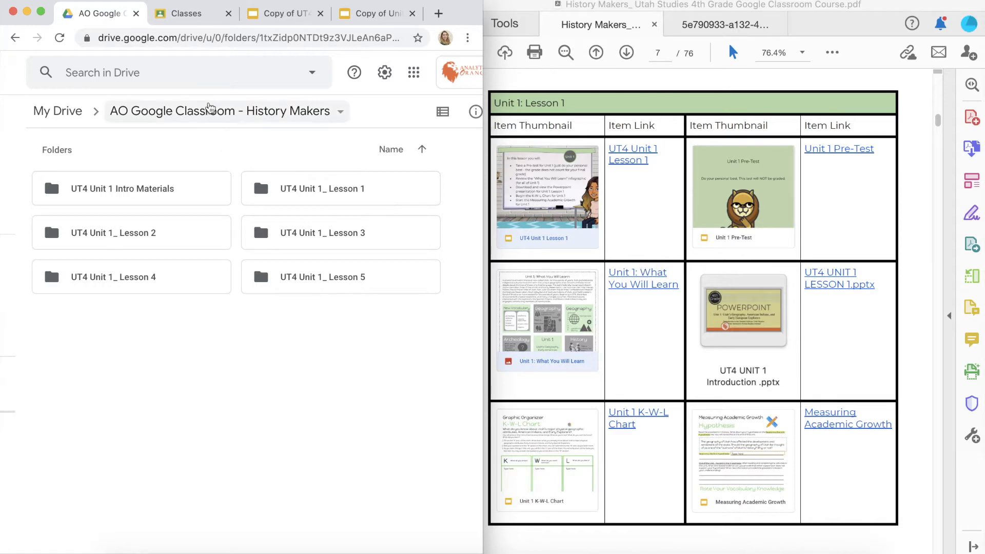
# Switch to Google Classroom, open the Classwork page of the History Makers: Utah 4th Grade class and look through its topics
pyautogui.click(187, 14)
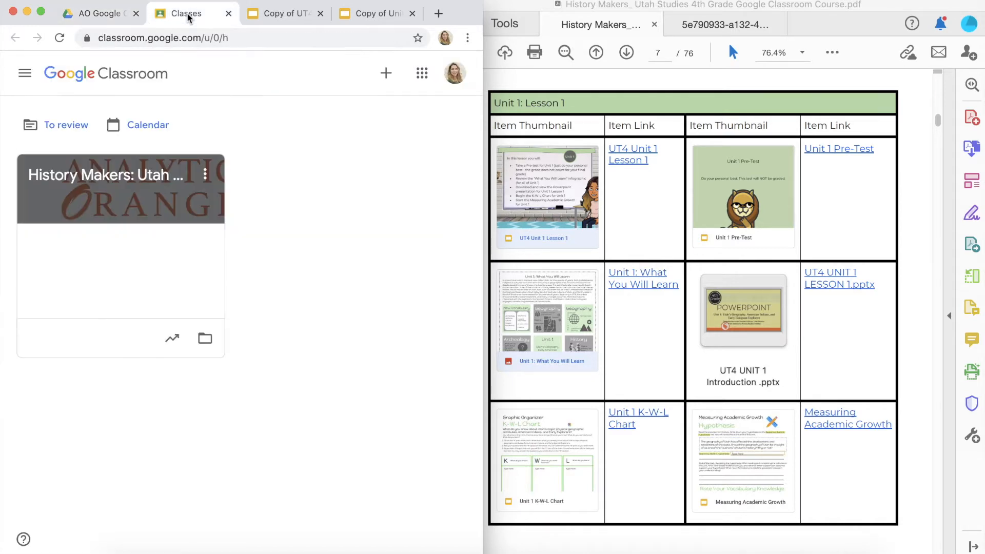
pyautogui.click(131, 177)
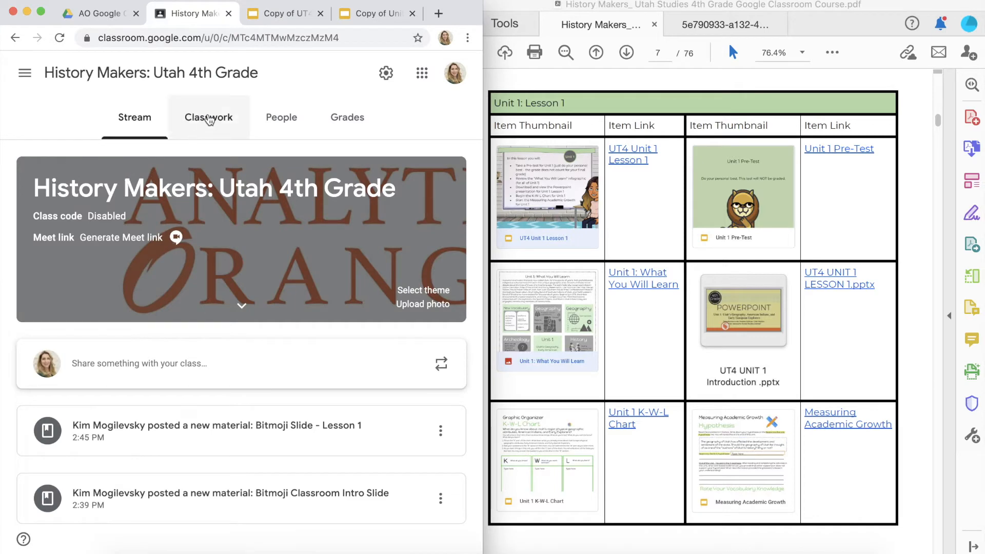
pyautogui.click(209, 118)
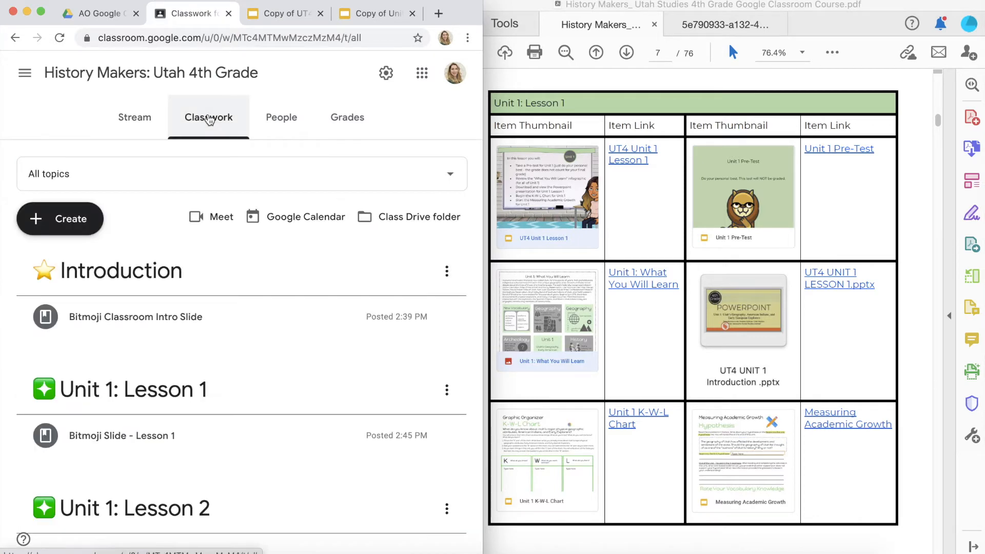
pyautogui.scroll(-6, 206, 266)
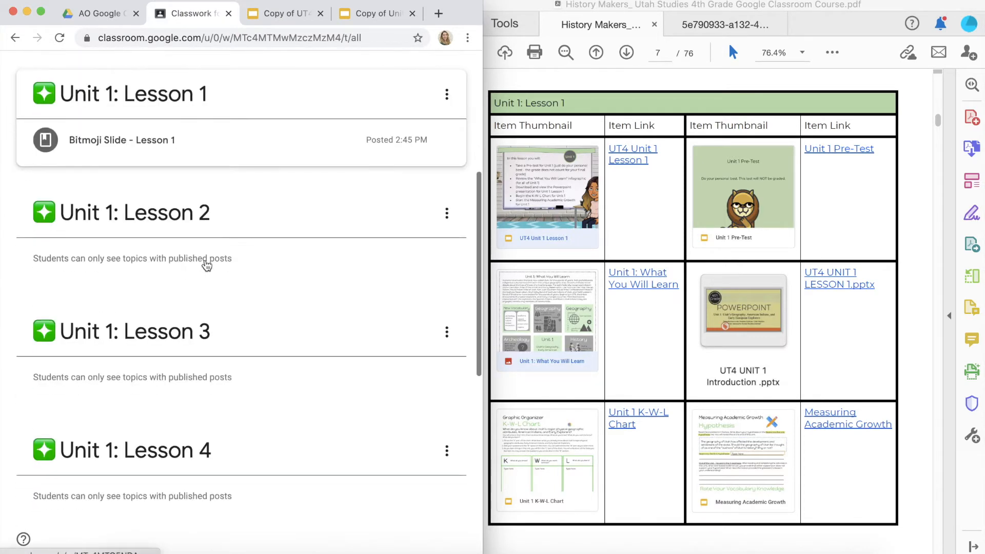
pyautogui.scroll(6, 205, 264)
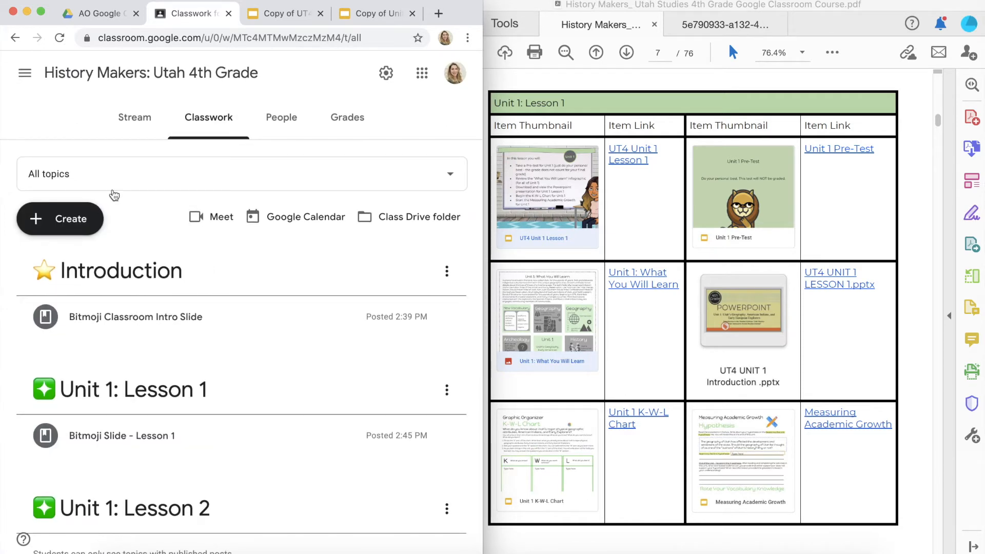
# Create an assignment titled "Unit 1 Pre-Test" with the instructions "Do your personal best!"
pyautogui.click(71, 219)
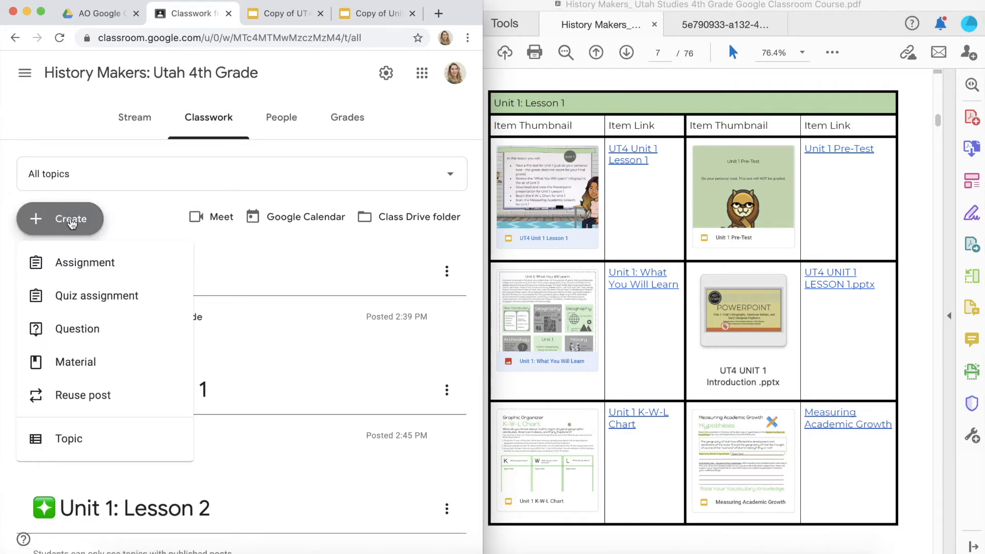
pyautogui.click(73, 269)
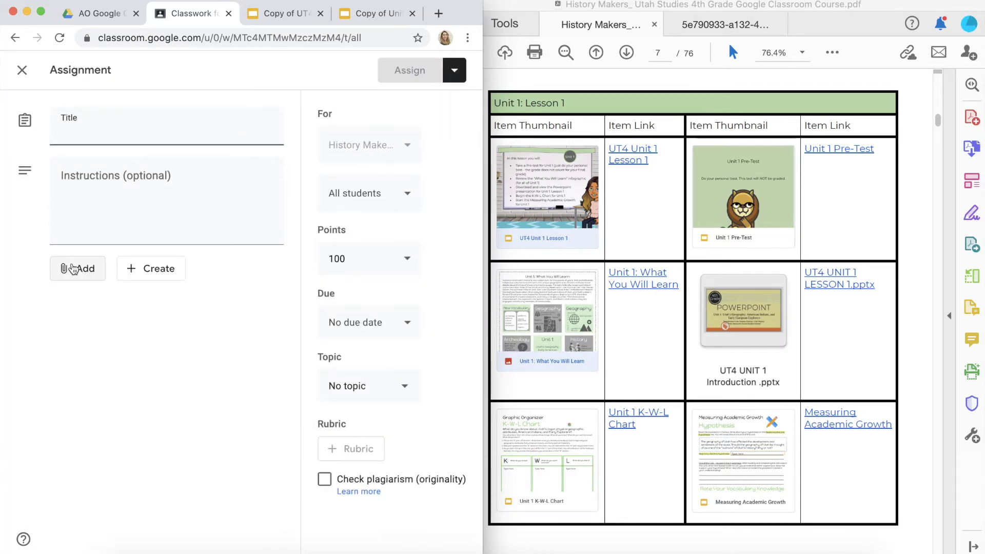
pyautogui.write('Unit 1 Pre-Test')
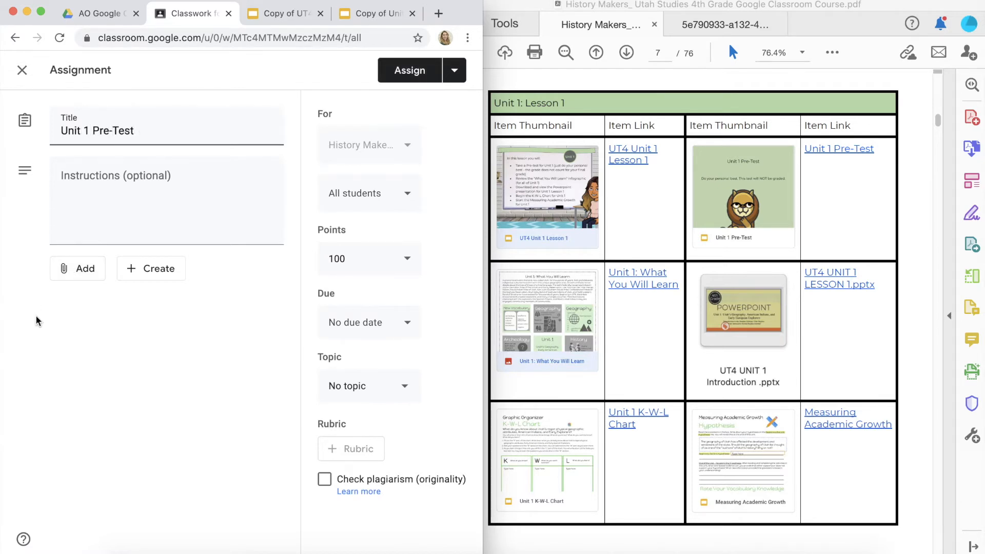
pyautogui.click(88, 182)
pyautogui.write('Do your personal be')
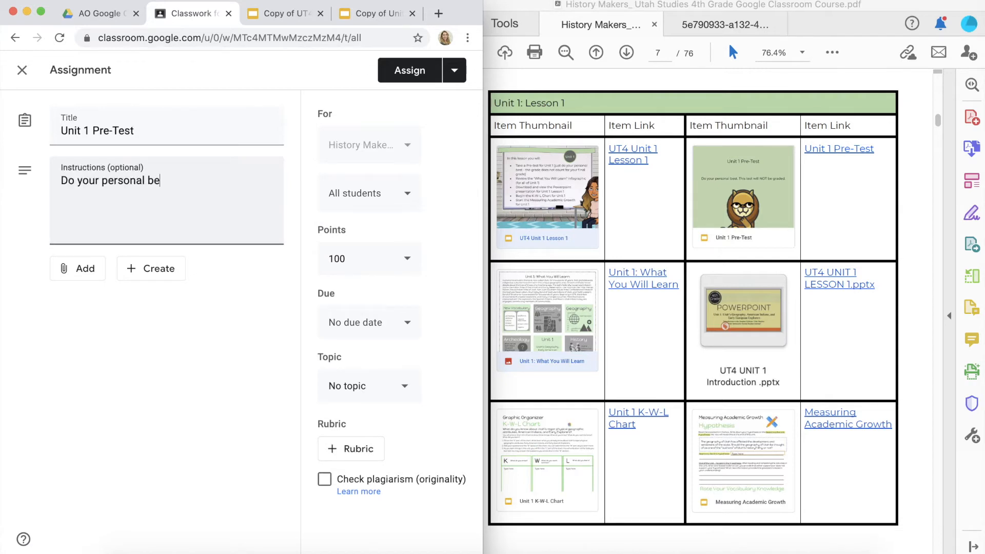
pyautogui.write('st!')
# Attach Unit 1 Pre-Test.pptx to the assignment from the UT4 Unit 1_ Lesson 1 folder inside AO Google Classroom - History Makers in My Drive
pyautogui.click(85, 268)
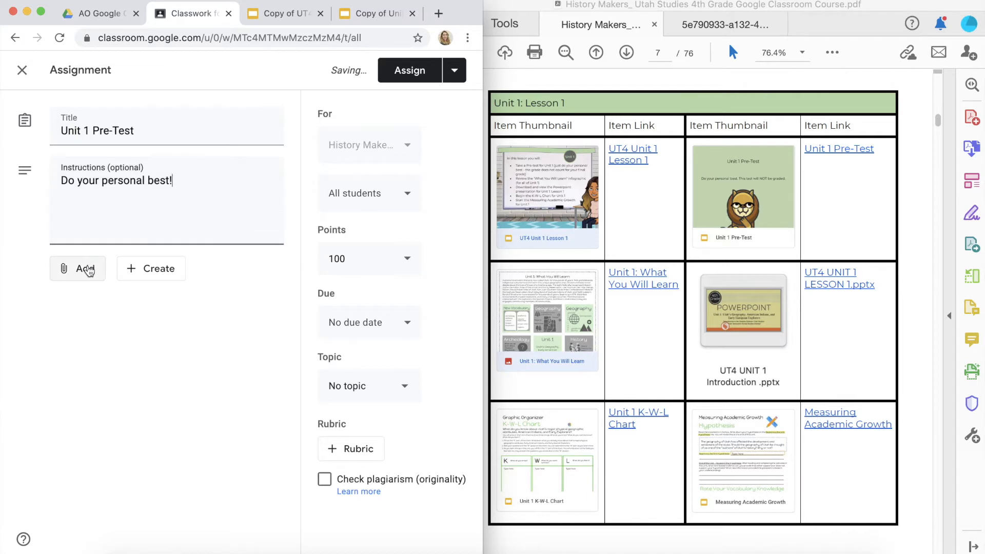
pyautogui.click(88, 299)
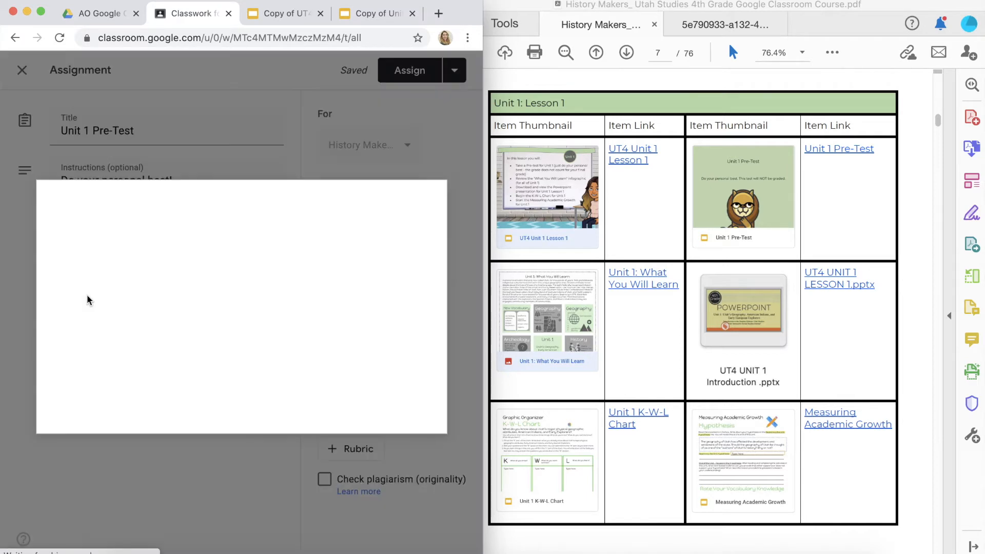
pyautogui.click(211, 252)
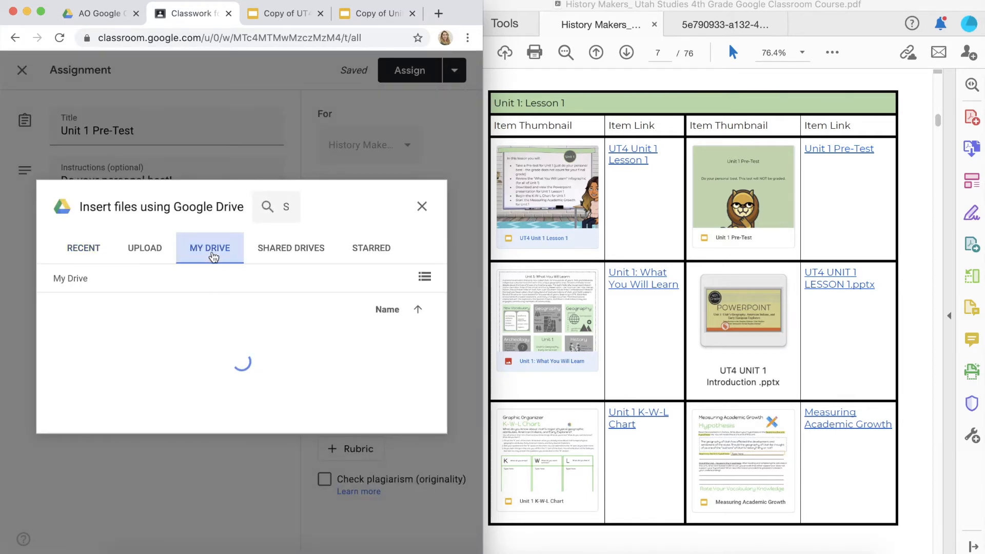
pyautogui.doubleClick(232, 344)
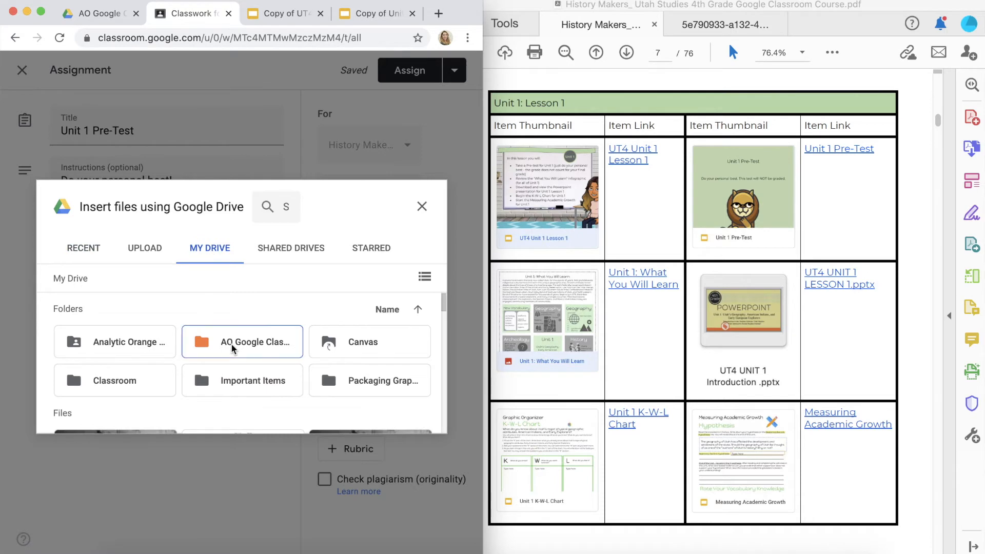
pyautogui.doubleClick(232, 344)
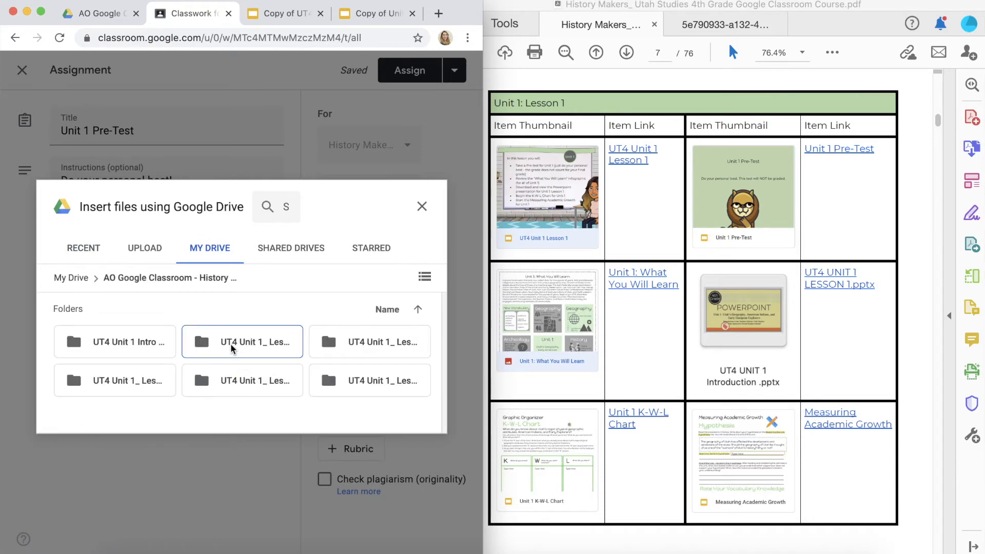
pyautogui.scroll(-2, 232, 349)
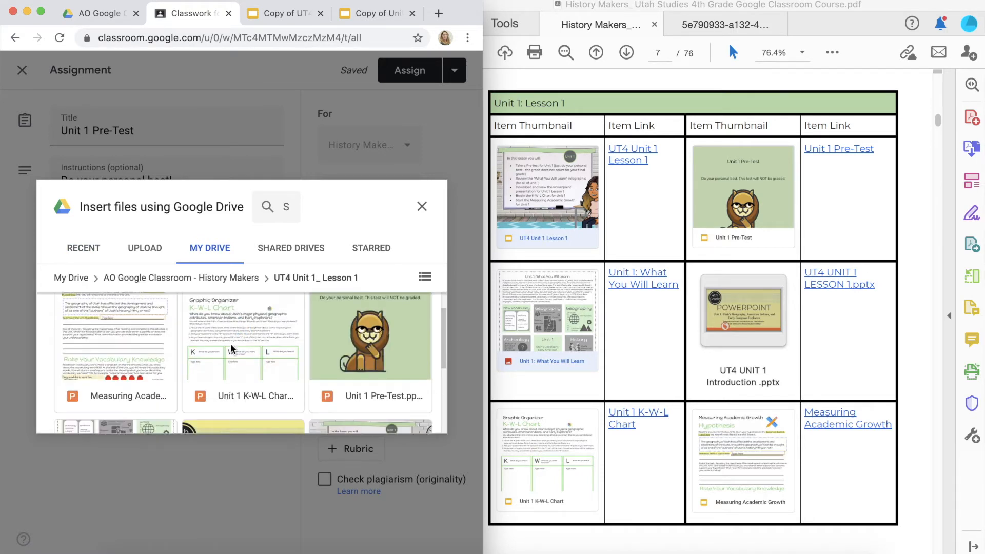
pyautogui.click(349, 386)
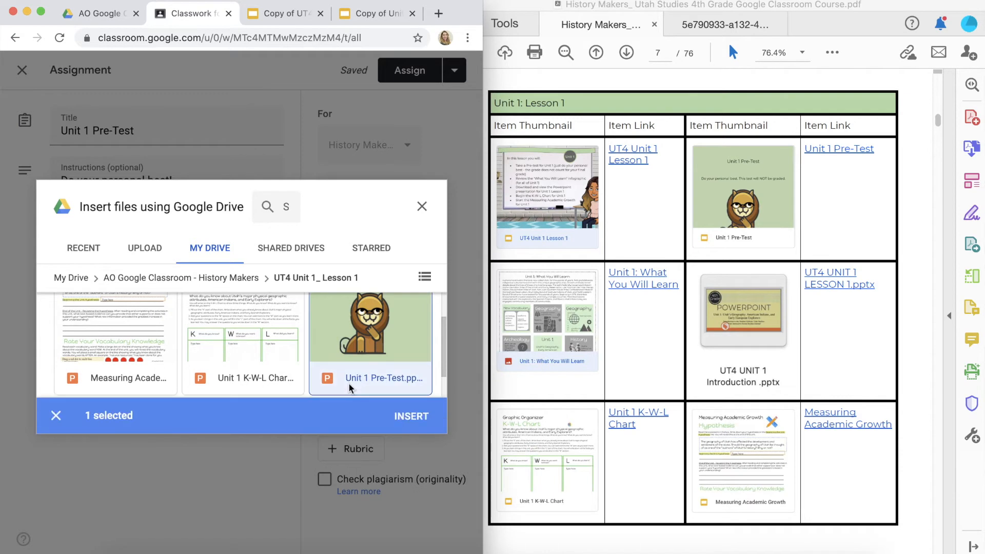
pyautogui.click(408, 416)
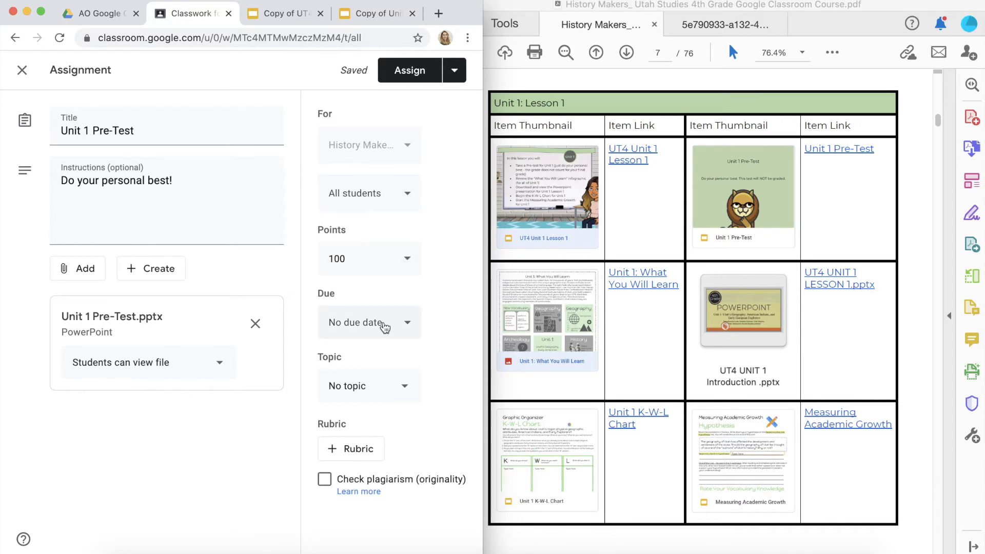
# File the assignment under the topic Unit 1: Lesson 1, have a copy of the file made for each student, and assign it
pyautogui.click(406, 387)
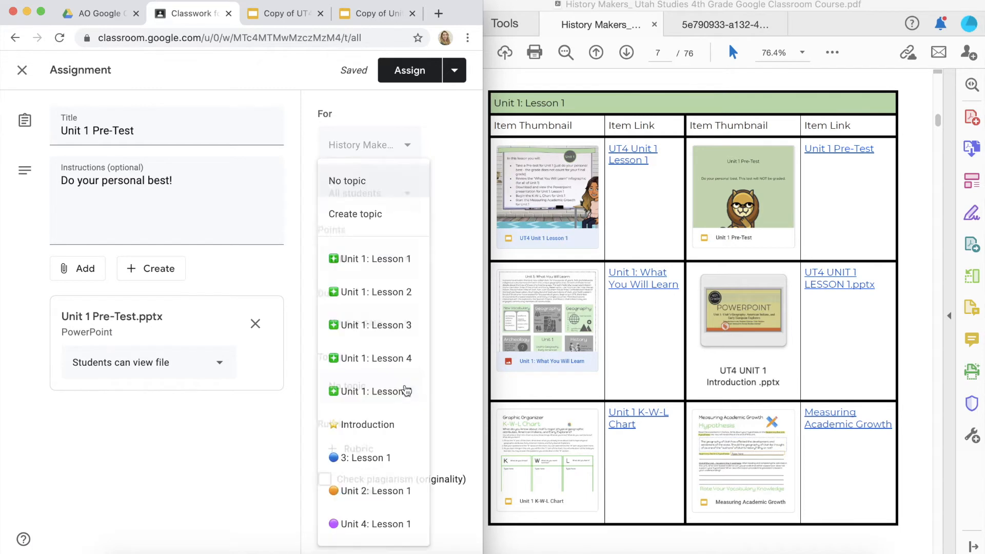
pyautogui.click(393, 265)
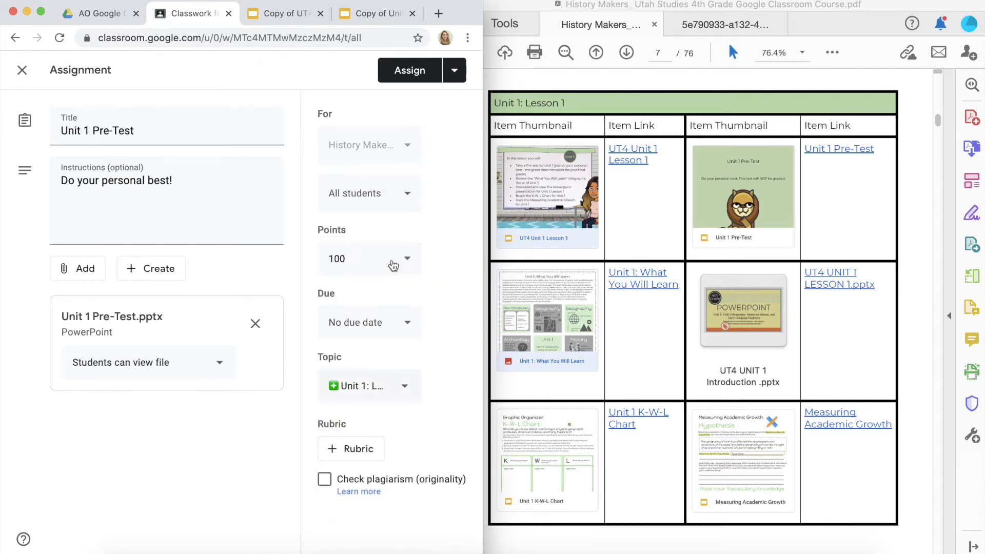
pyautogui.click(219, 367)
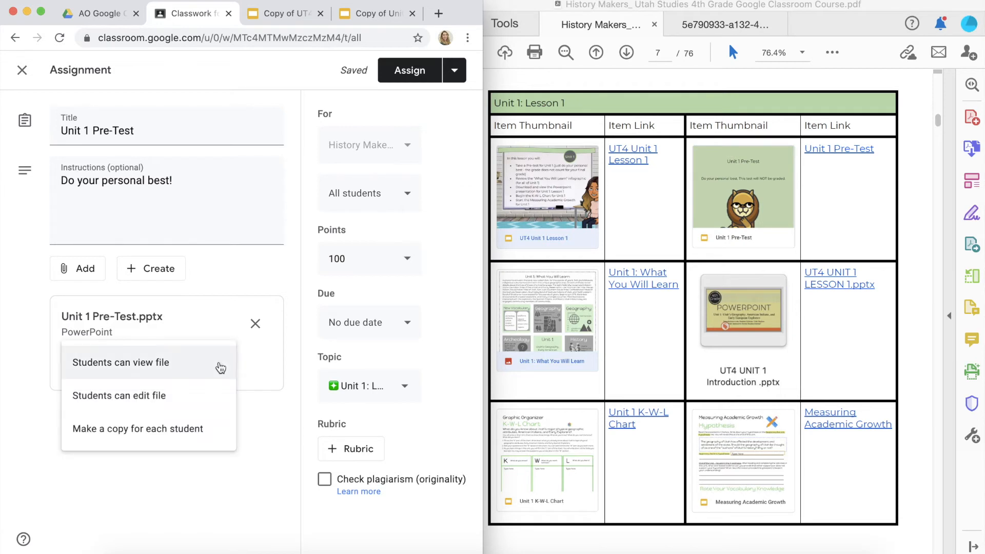
pyautogui.click(130, 435)
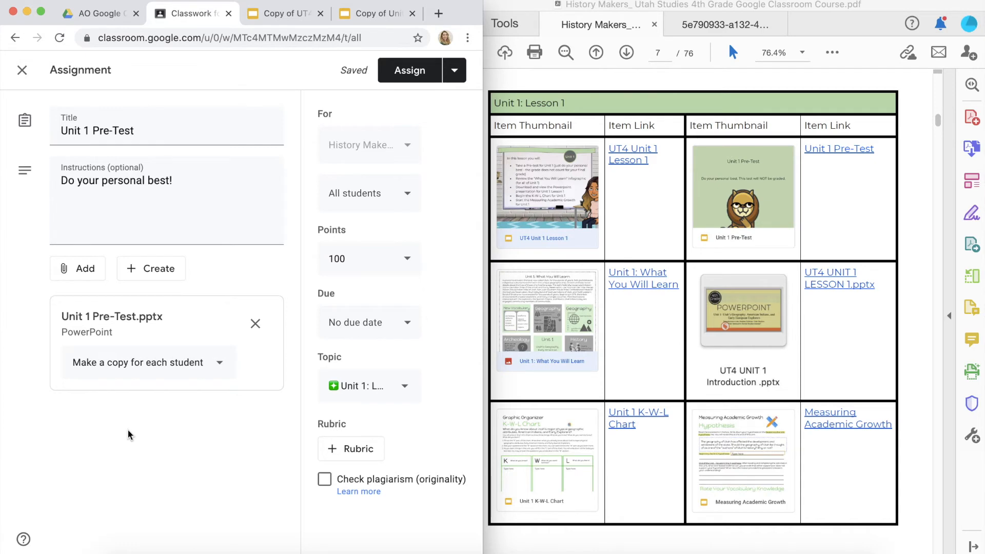
pyautogui.click(395, 77)
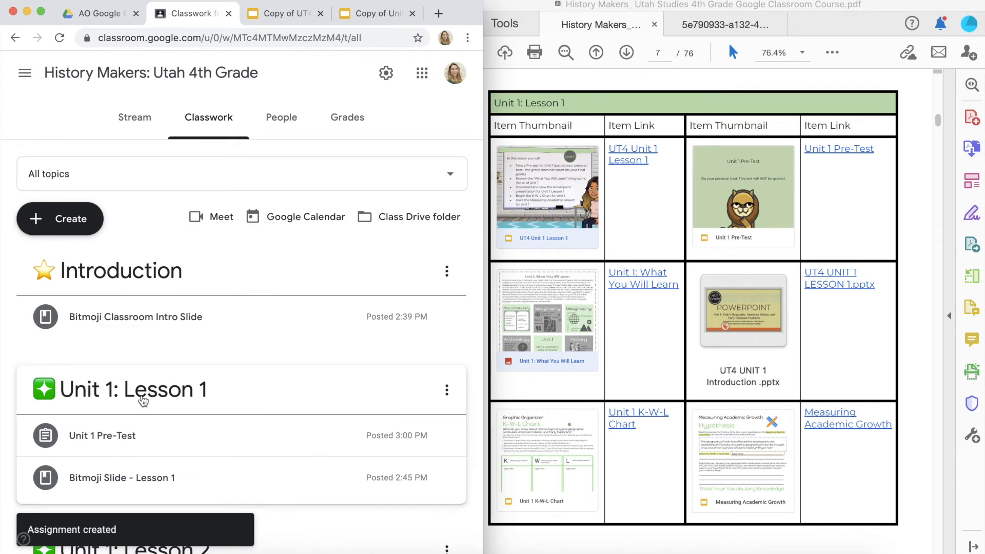
# Create a new assignment titled "Unit 1: K-W-L Chart" on the Classwork page
pyautogui.click(65, 223)
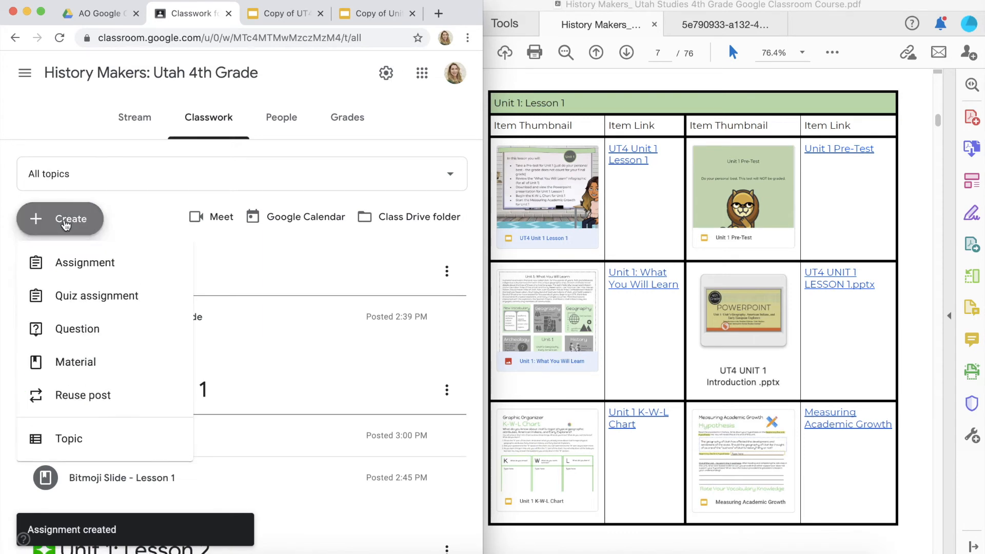
pyautogui.click(63, 265)
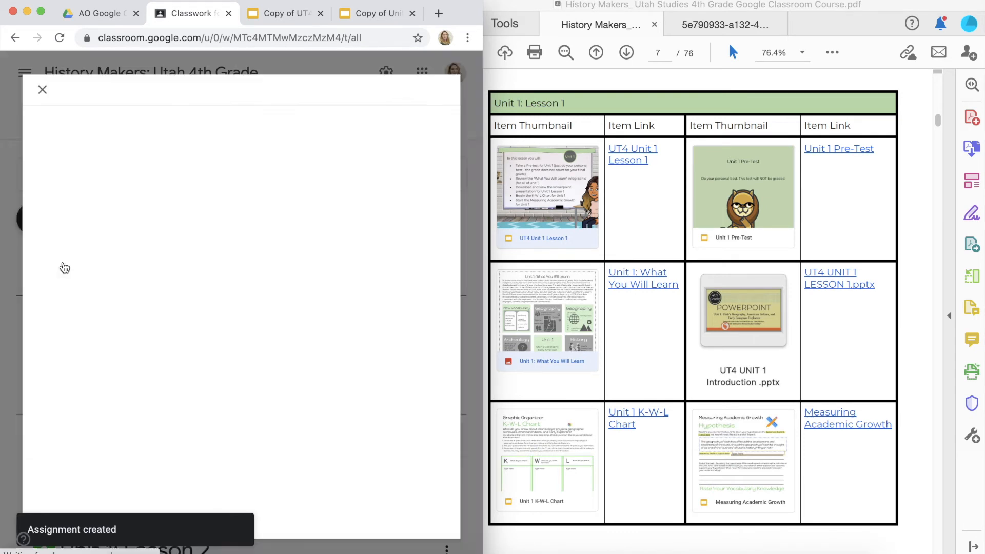
pyautogui.write('Un')
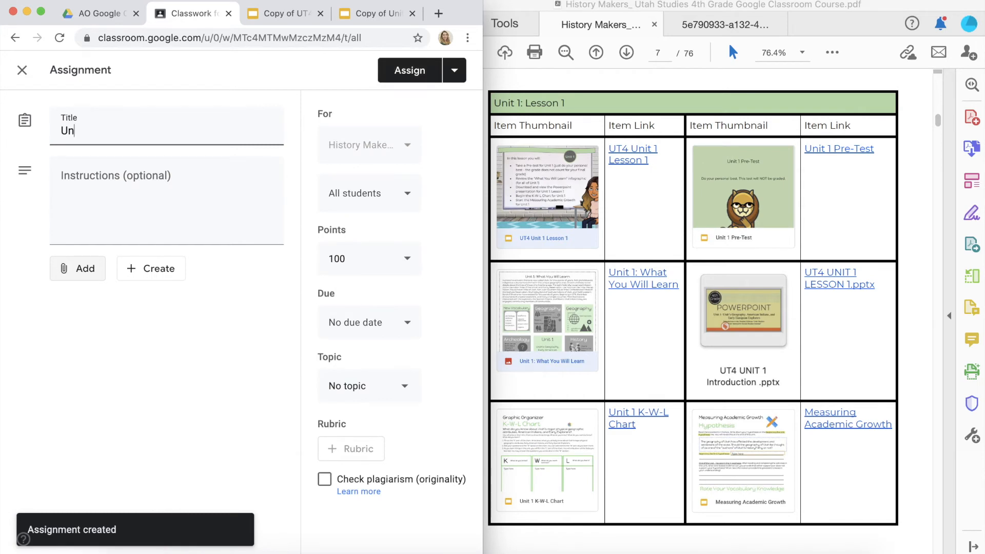
pyautogui.write('it 1: K-W-L')
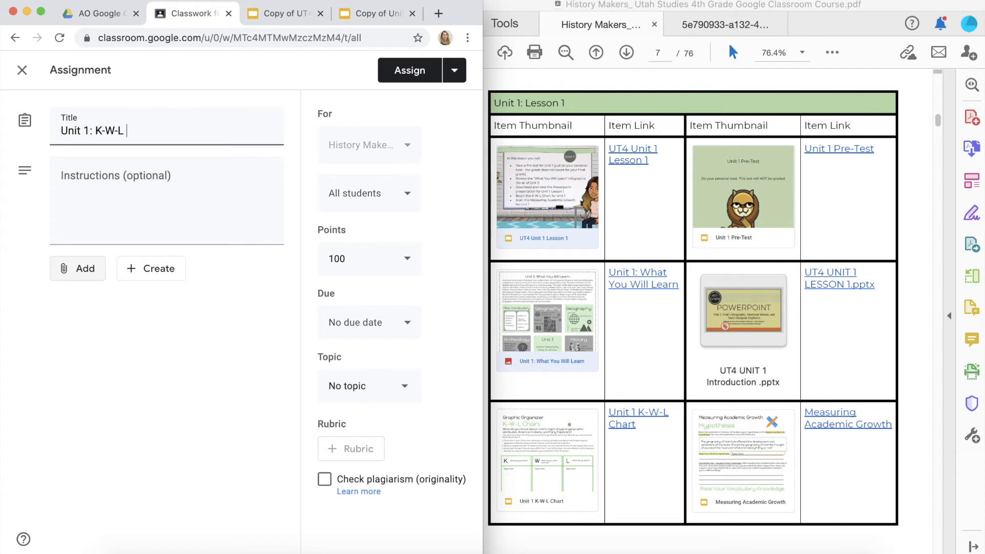
pyautogui.write(' Chart')
# Attach Unit 1 K-W-L Chart.pptx from the UT4 Unit 1_ Lesson 1 folder inside AO Google Classroom - History Makers in My Drive
pyautogui.click(82, 274)
pyautogui.click(82, 299)
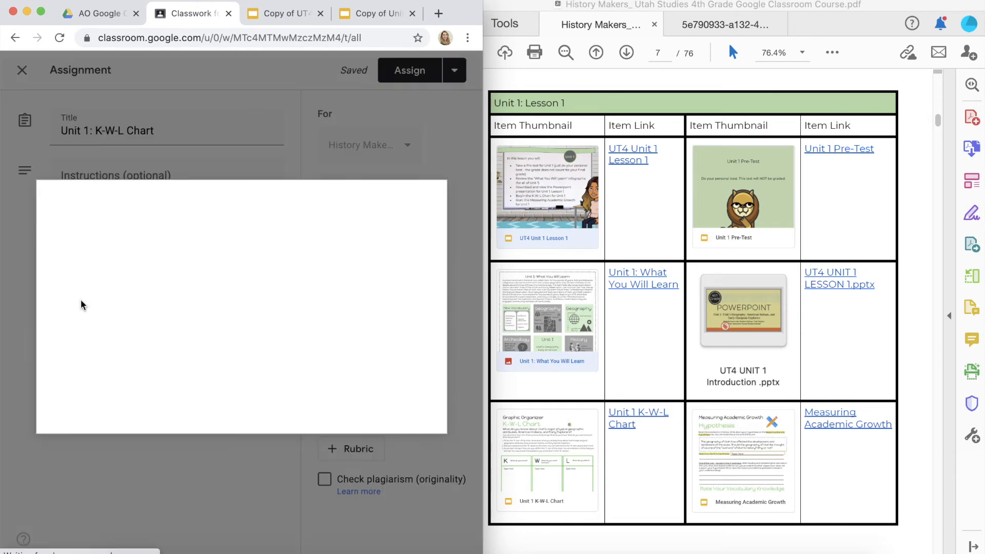
pyautogui.click(204, 250)
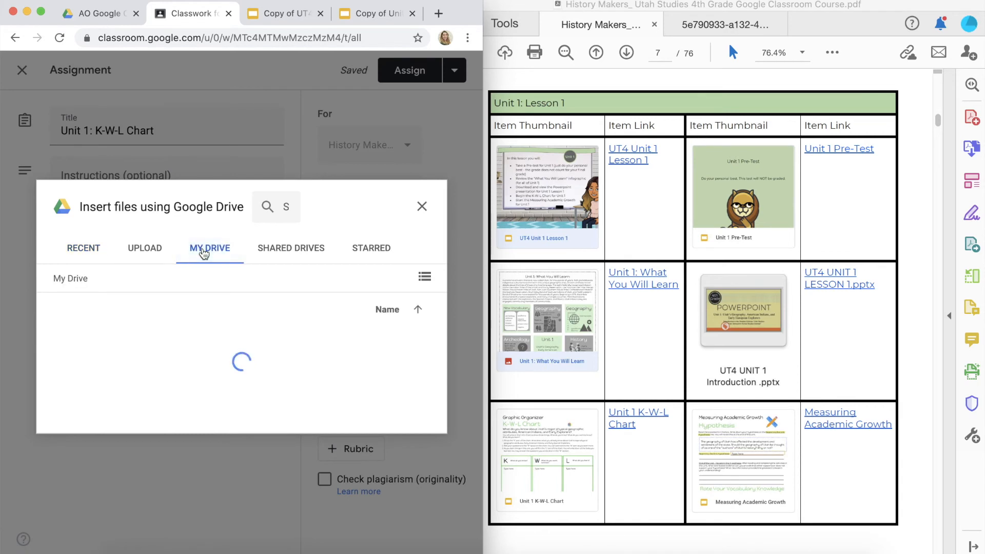
pyautogui.doubleClick(228, 342)
pyautogui.doubleClick(228, 341)
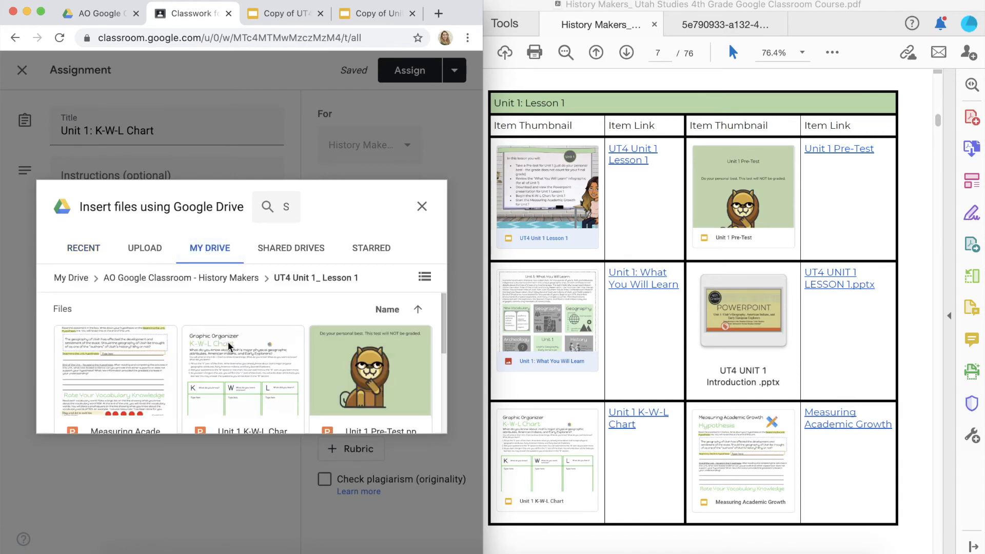
pyautogui.scroll(-3, 228, 342)
pyautogui.click(226, 351)
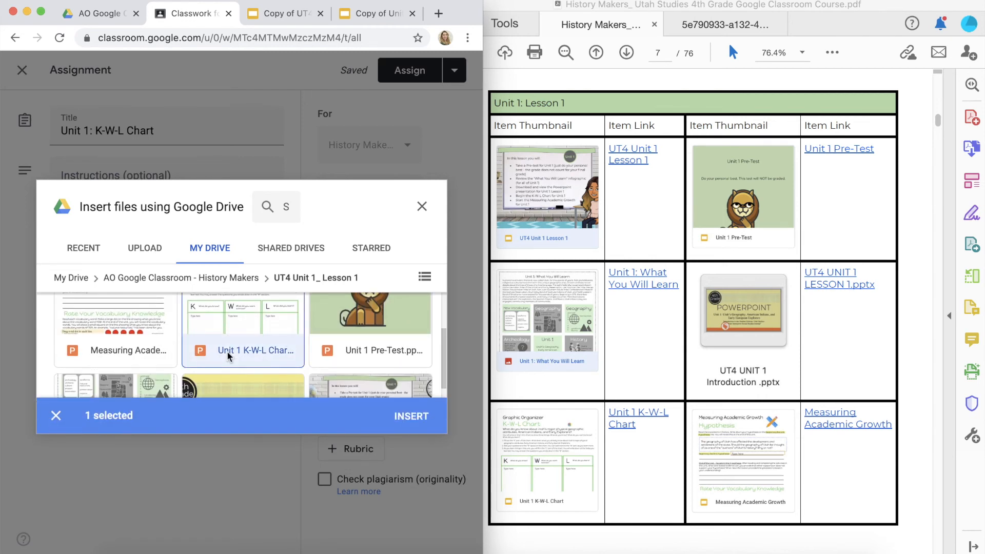
pyautogui.click(407, 415)
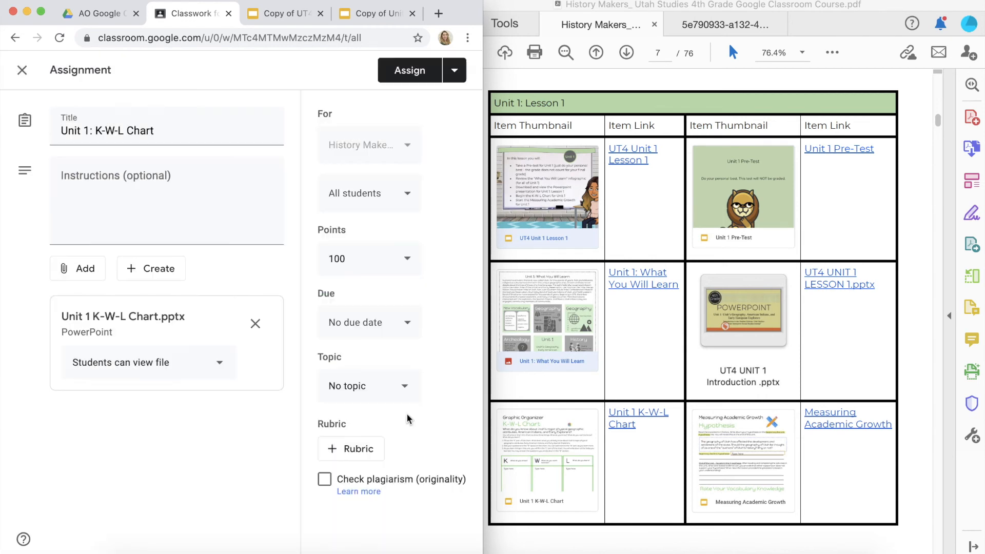
# Have a copy of the K-W-L chart made for each student, file the assignment under the topic Unit 1: Lesson 1, and assign it
pyautogui.click(220, 366)
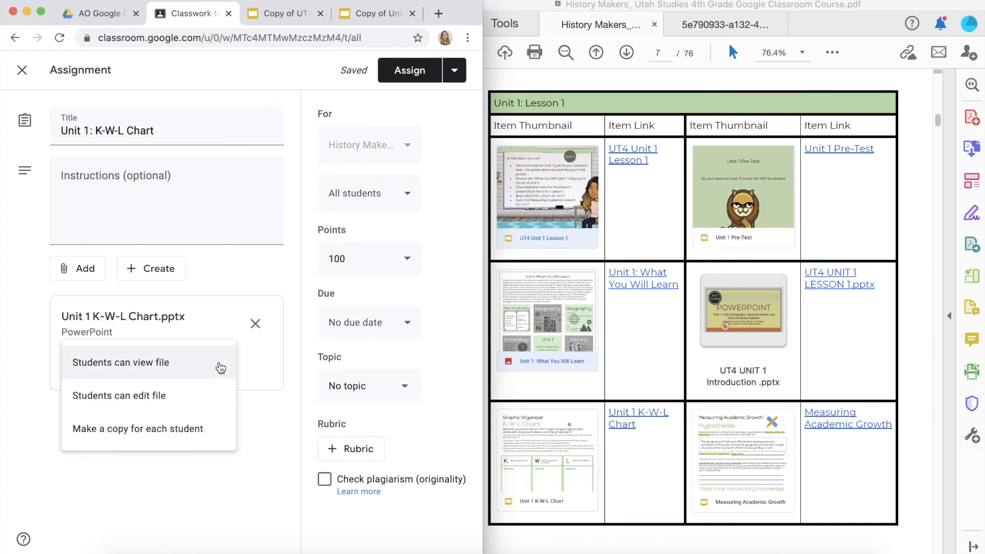
pyautogui.click(154, 436)
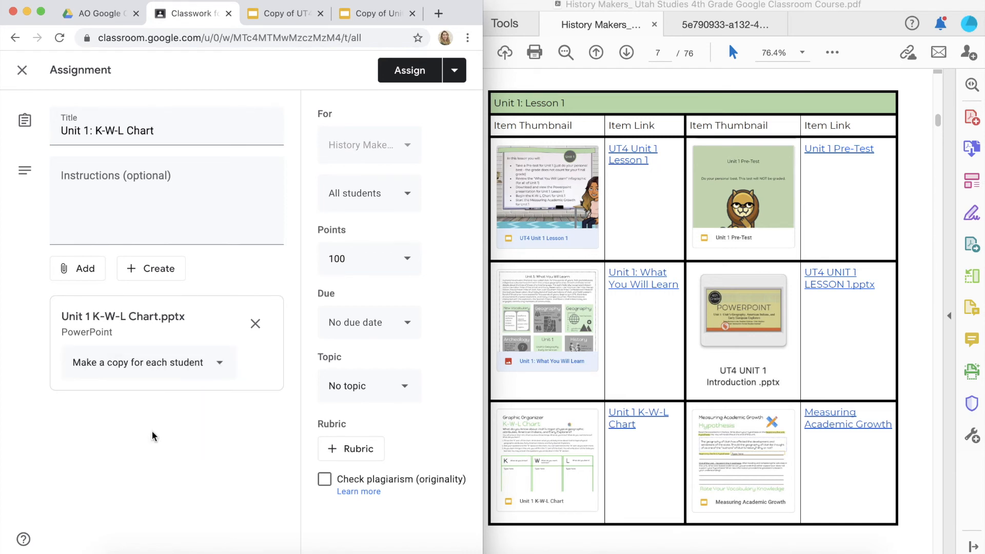
pyautogui.click(407, 389)
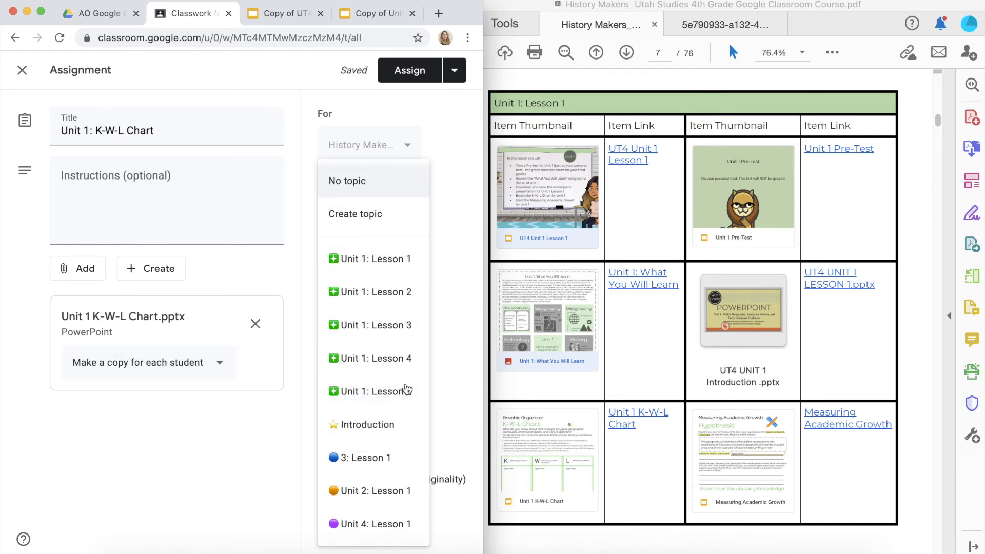
pyautogui.click(393, 266)
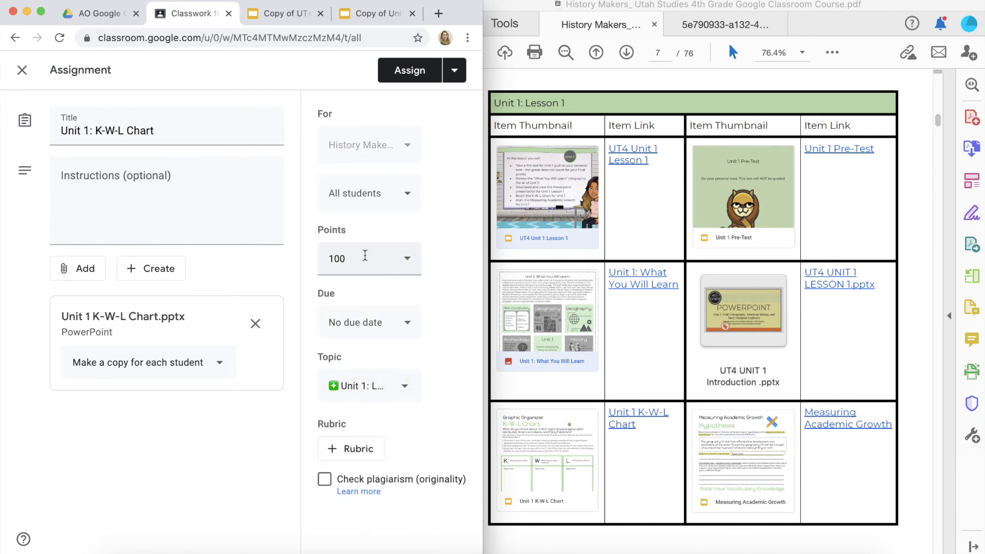
pyautogui.click(406, 72)
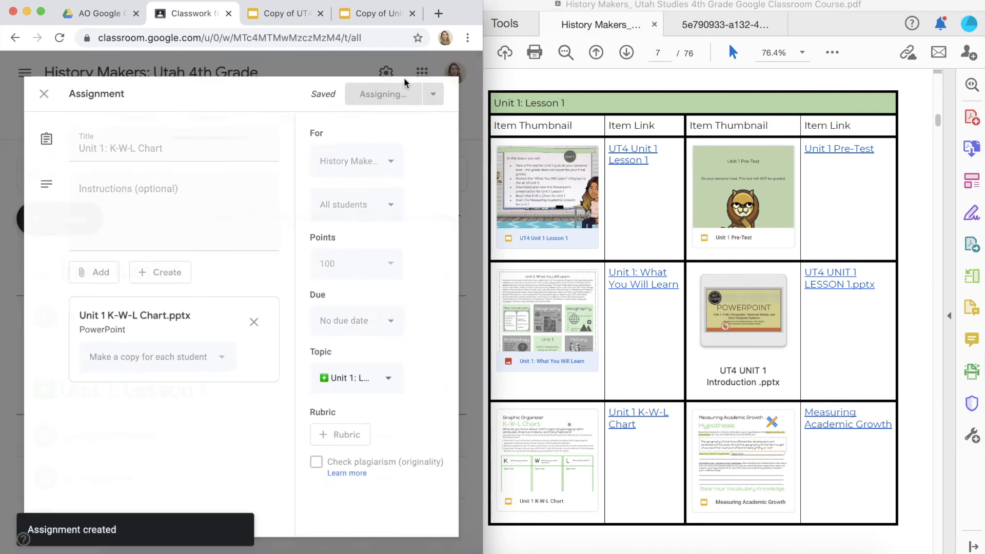
# Reorder the Unit 1: Lesson 1 topic to Bitmoji Slide - Lesson 1, Unit 1 Pre-Test, Unit 1: K-W-L Chart
pyautogui.scroll(-3, 222, 354)
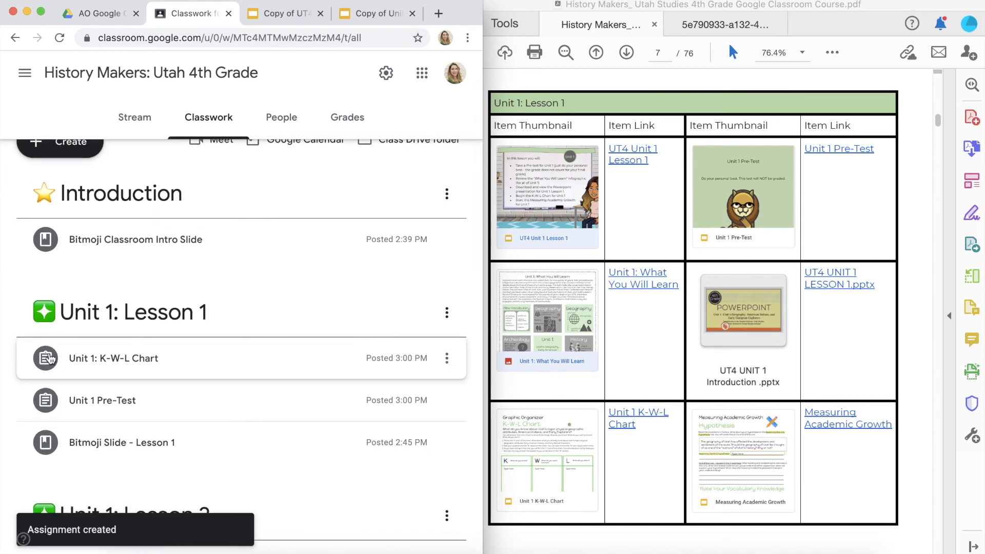
pyautogui.moveTo(45, 358); pyautogui.dragTo(46, 456)
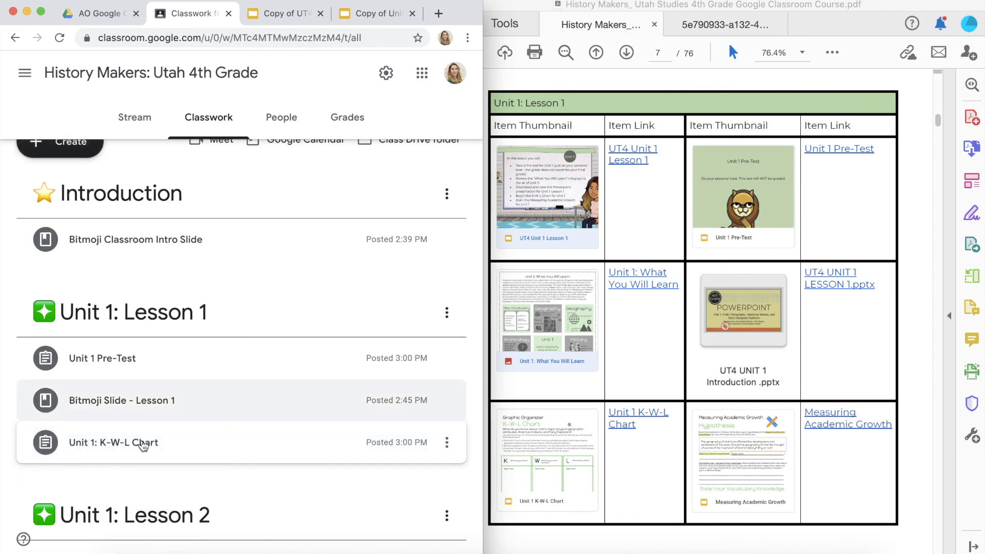
pyautogui.moveTo(47, 403); pyautogui.dragTo(54, 343)
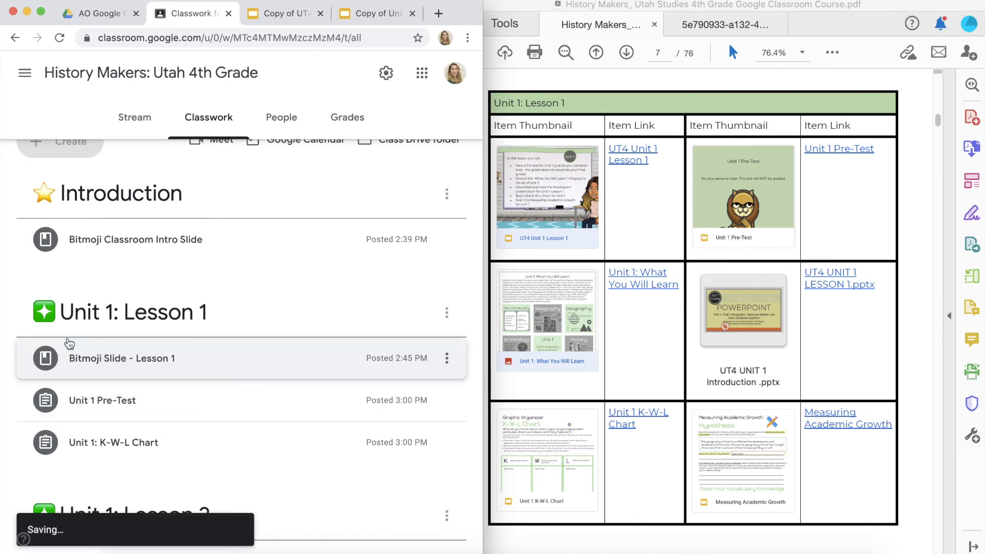